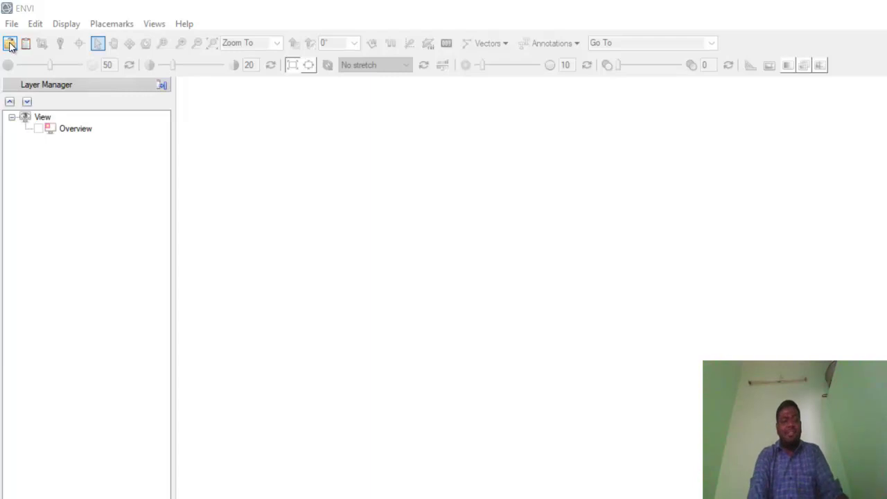
# Open SubsetBadbandsremoved-afterdestripe.dat from the Preprocessing folder.
pyautogui.click(10, 44)
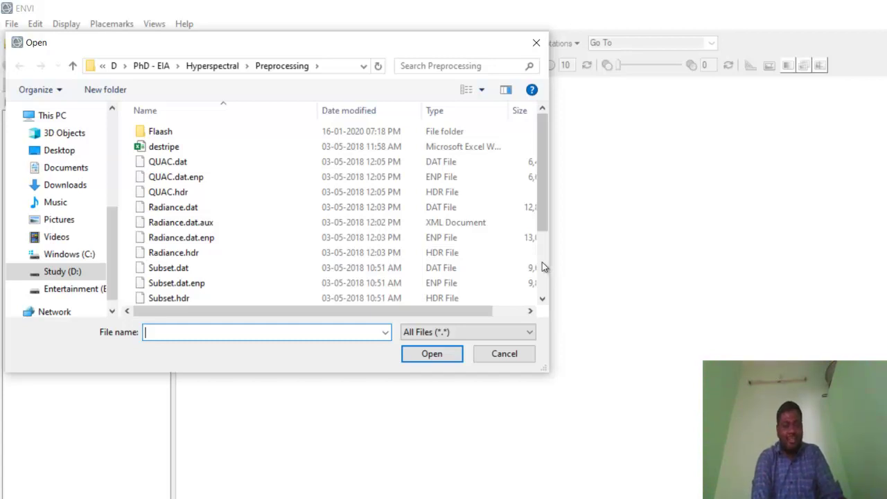
pyautogui.scroll(-2, 542, 262)
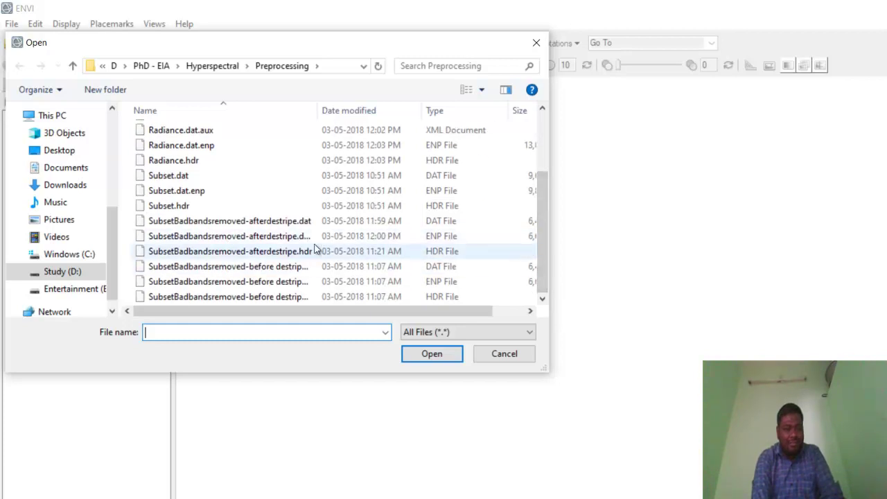
pyautogui.click(290, 220)
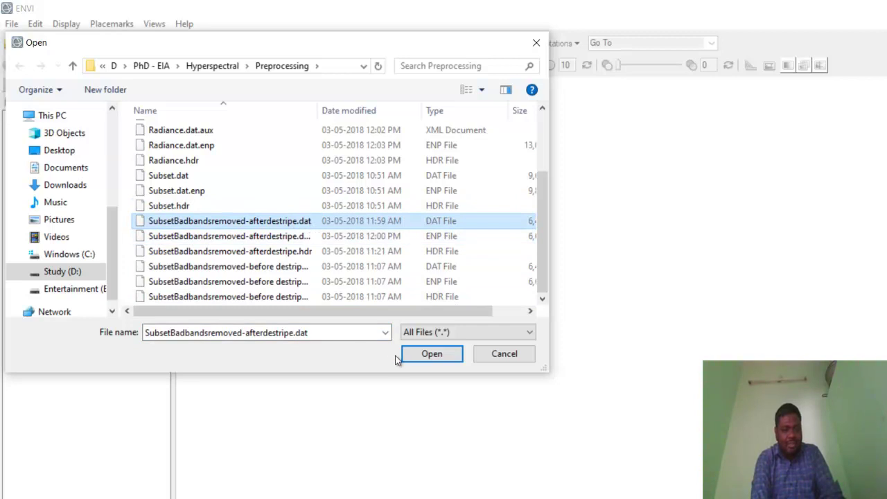
pyautogui.click(414, 359)
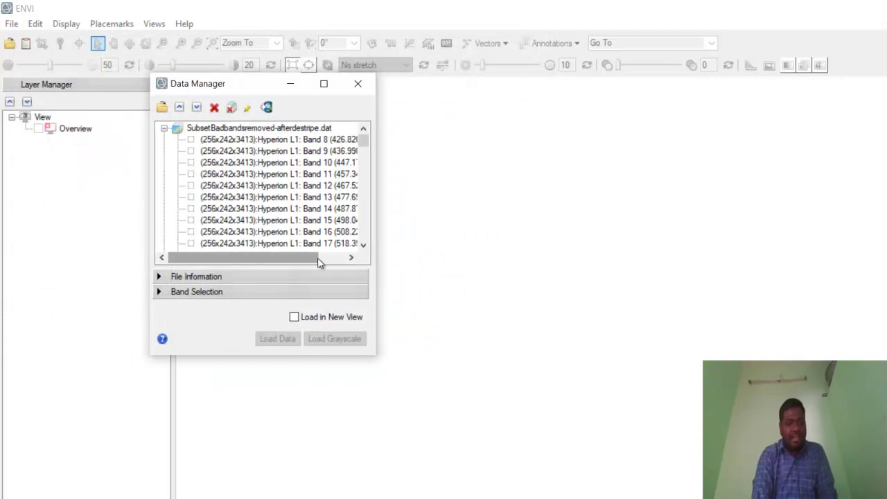
# Load SubsetBadbandsremoved-afterdestripe.dat as a true-colour layer and minimize the Data Manager.
pyautogui.moveTo(320, 262); pyautogui.dragTo(331, 262)
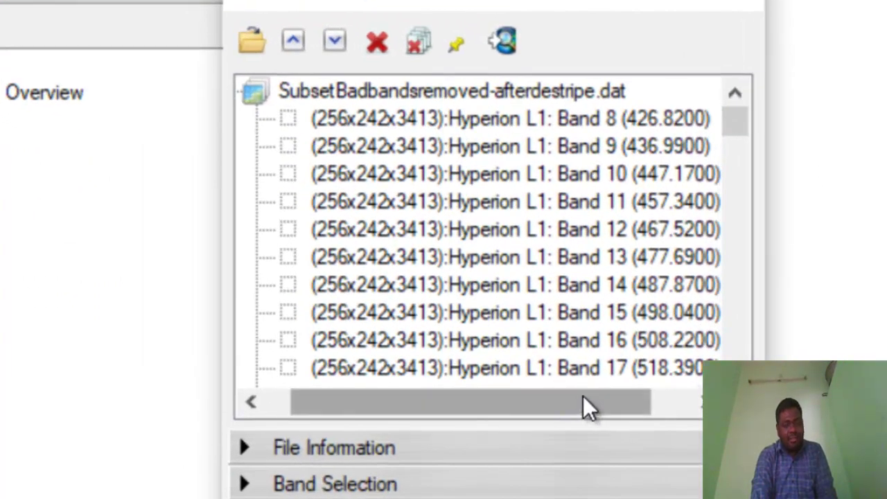
pyautogui.moveTo(618, 409); pyautogui.dragTo(658, 411)
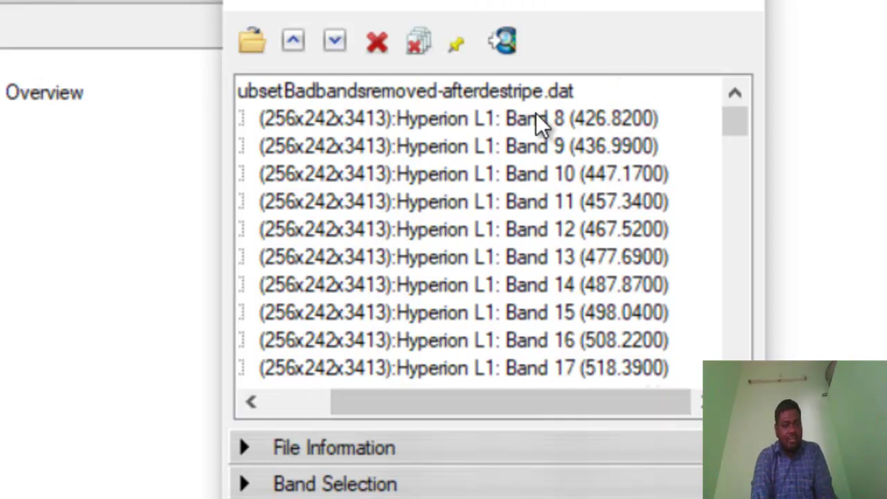
pyautogui.click(528, 90)
pyautogui.rightClick(529, 90)
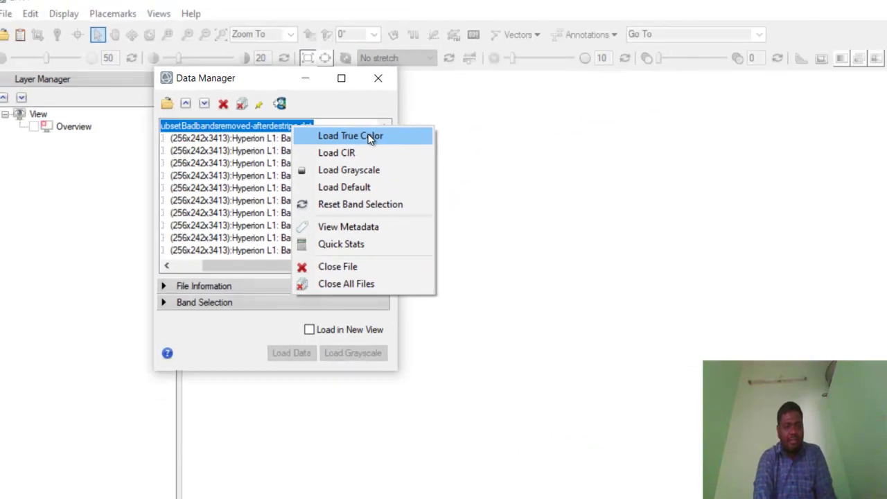
pyautogui.click(700, 115)
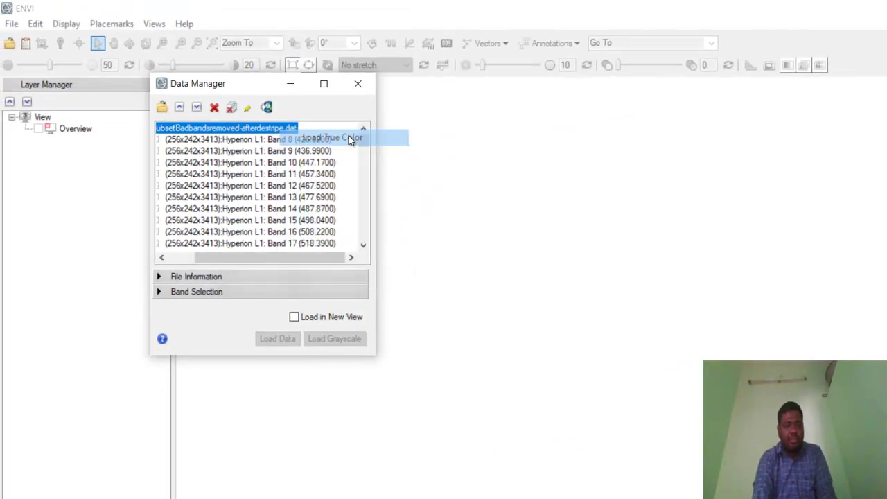
pyautogui.click(290, 86)
# Zoom the view to the image layer's full extent.
pyautogui.rightClick(160, 140)
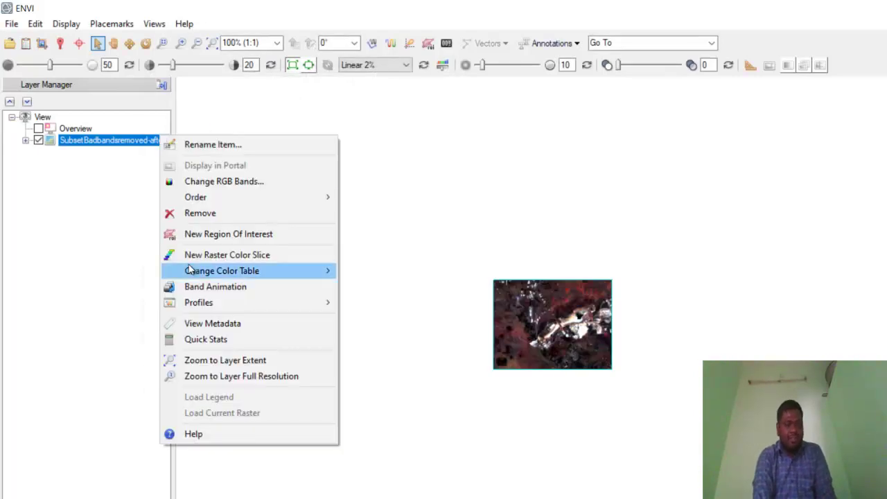
pyautogui.click(229, 360)
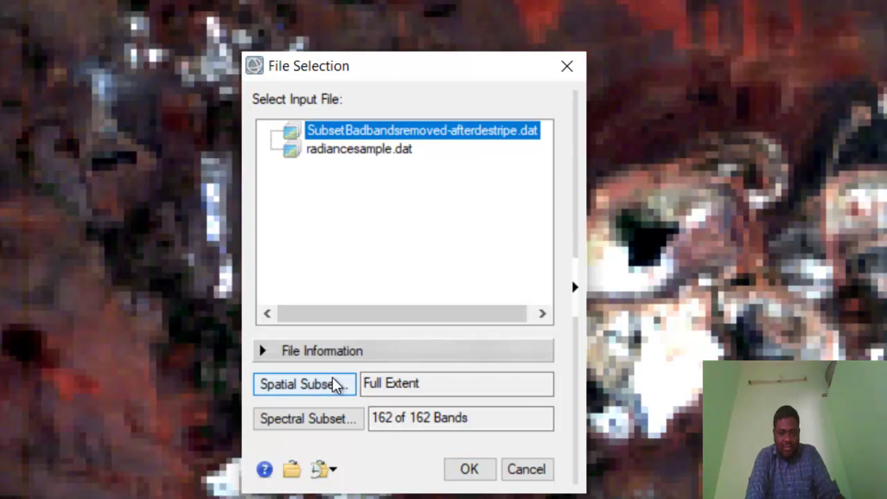
# Confirm the afterdestripe input at full spatial extent with 162 of 162 bands.
pyautogui.click(333, 385)
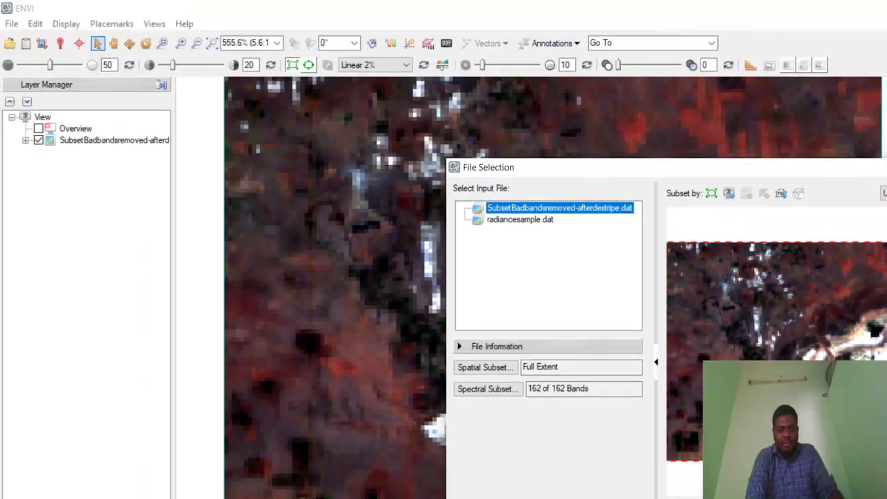
pyautogui.press('Escape')
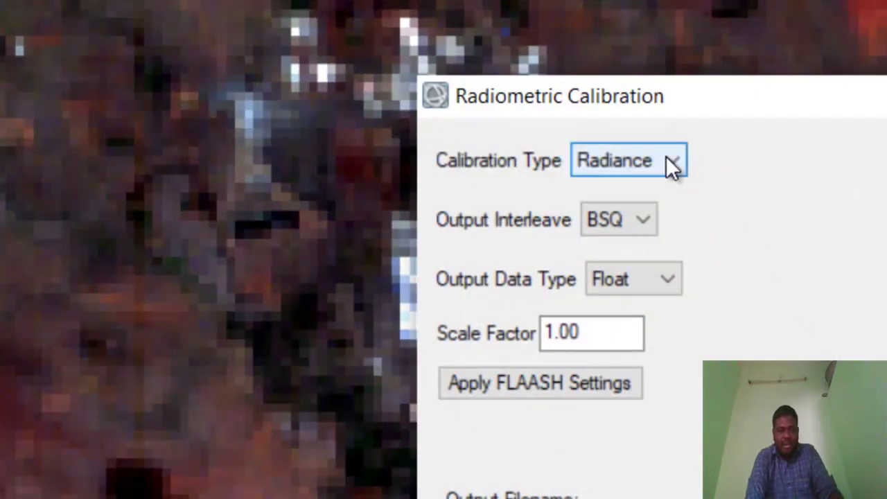
# Run radiance calibration with FLAASH settings (BIL, 0.10 scale), saving sample.dat to the Desktop.
pyautogui.click(502, 391)
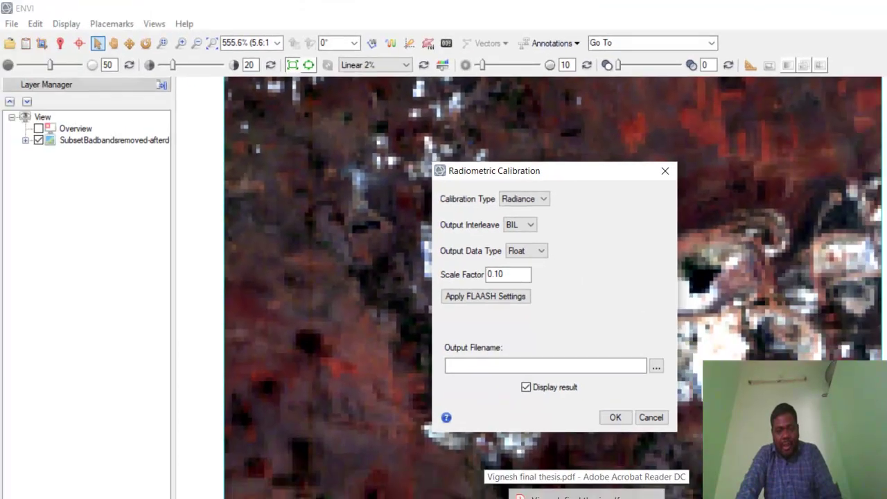
pyautogui.click(589, 485)
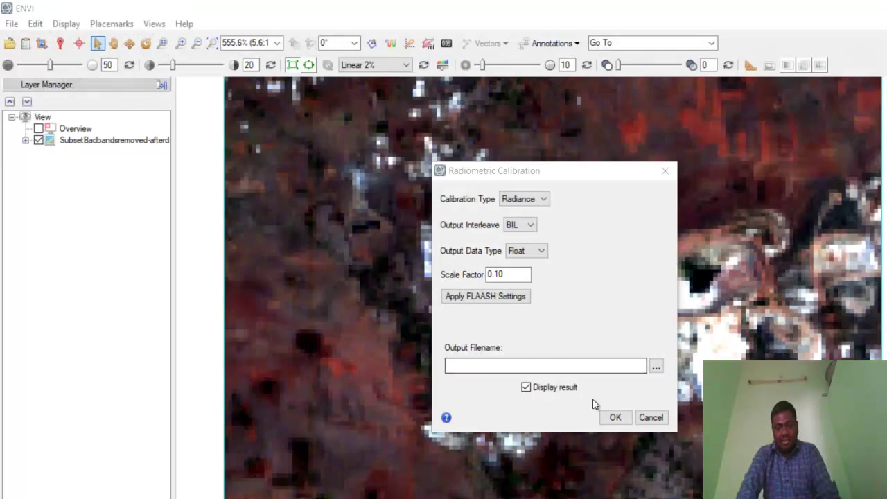
pyautogui.click(661, 370)
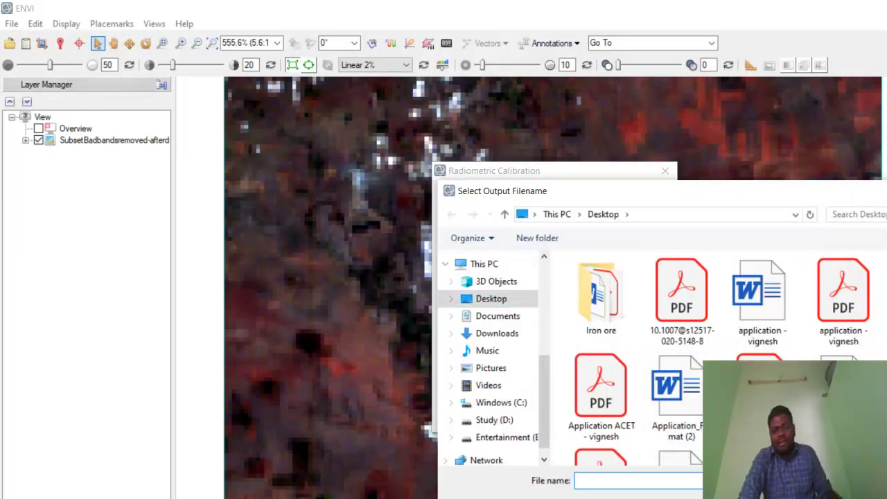
pyautogui.write('sample')
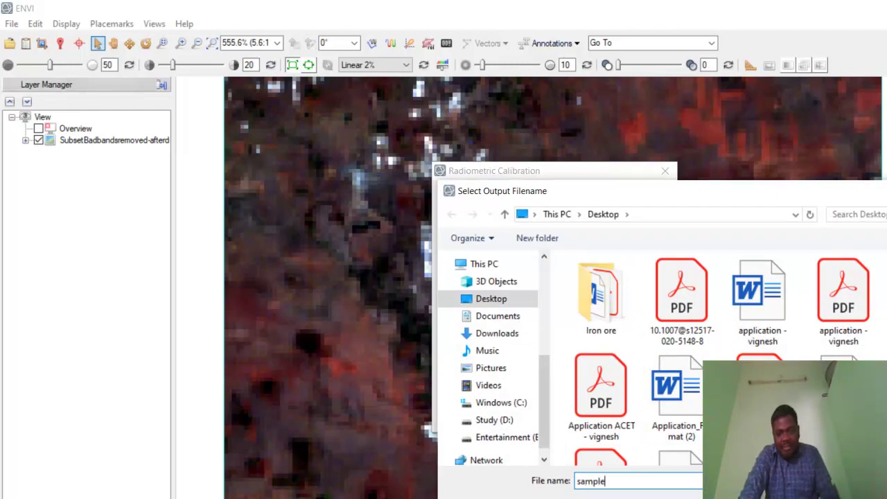
pyautogui.press('Return')
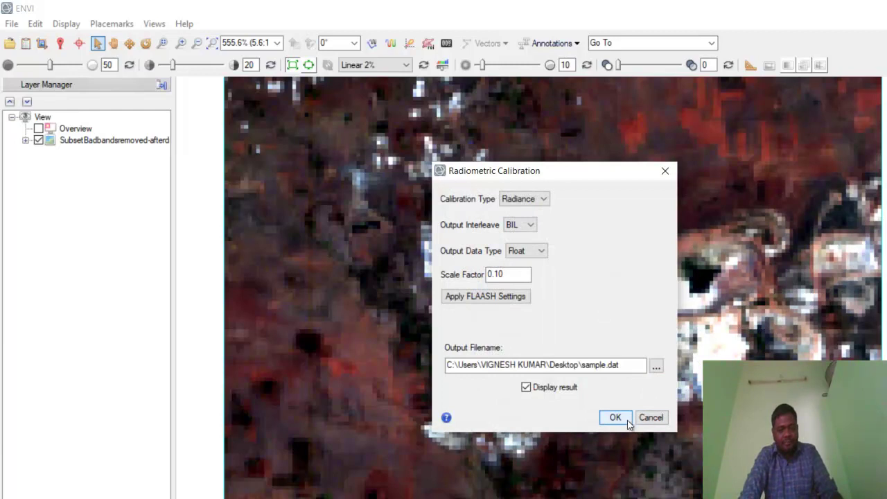
pyautogui.click(612, 418)
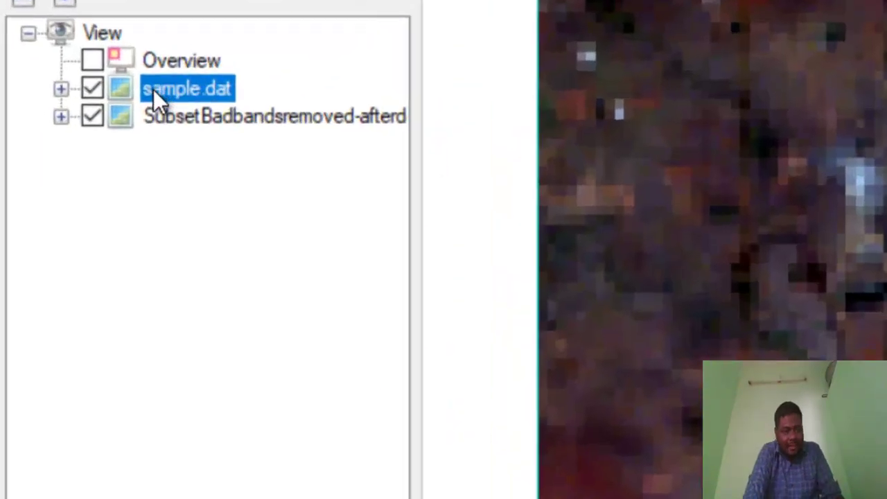
# Toggle the sample.dat layer off and on to compare, then select the afterdestripe layer.
pyautogui.rightClick(64, 143)
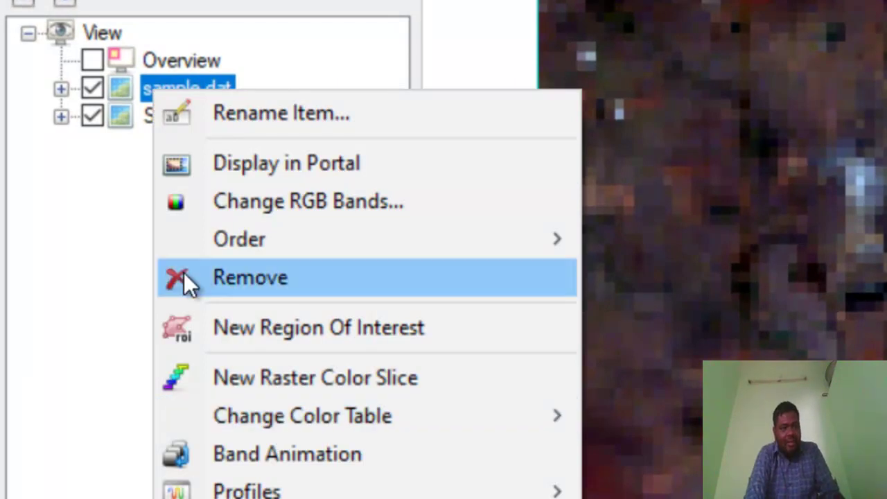
pyautogui.click(87, 90)
pyautogui.click(88, 91)
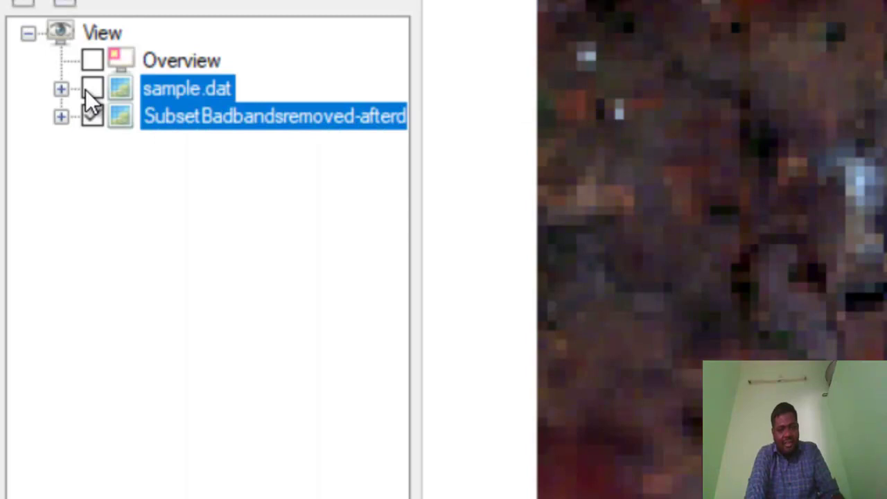
pyautogui.click(86, 90)
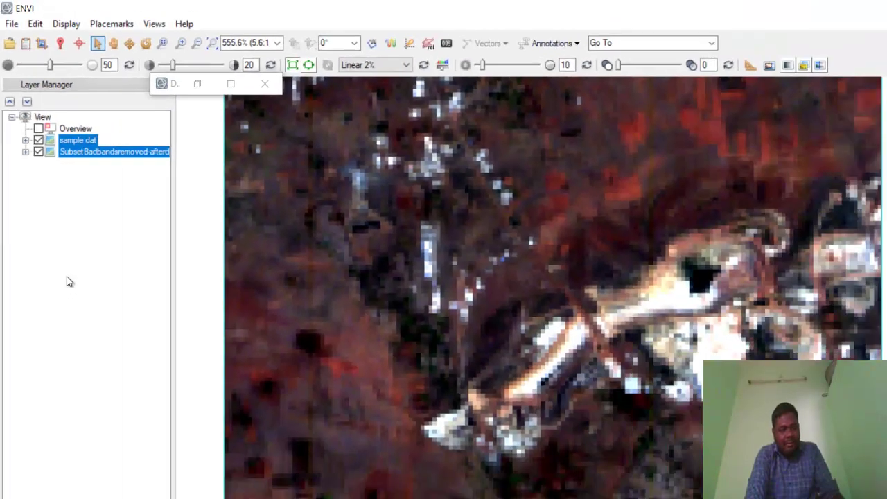
pyautogui.click(160, 435)
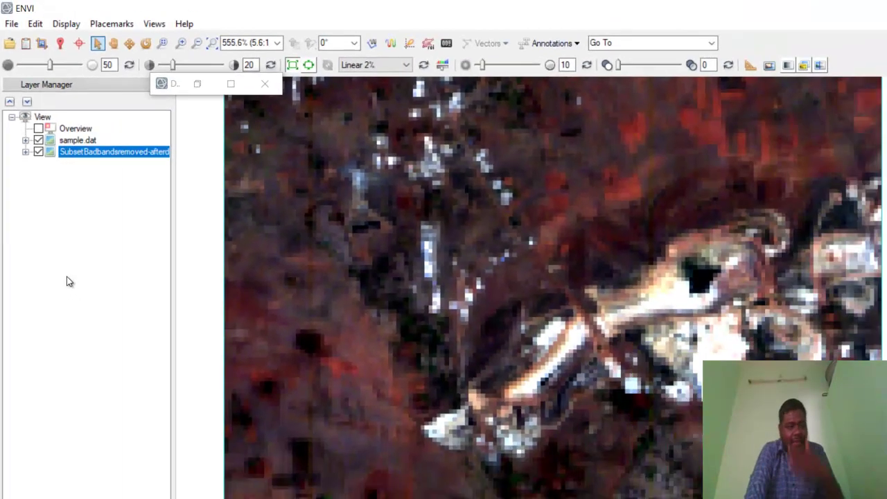
# Open a Spectral Profile plot and switch it to the afterdestripe layer's curve.
pyautogui.click(397, 43)
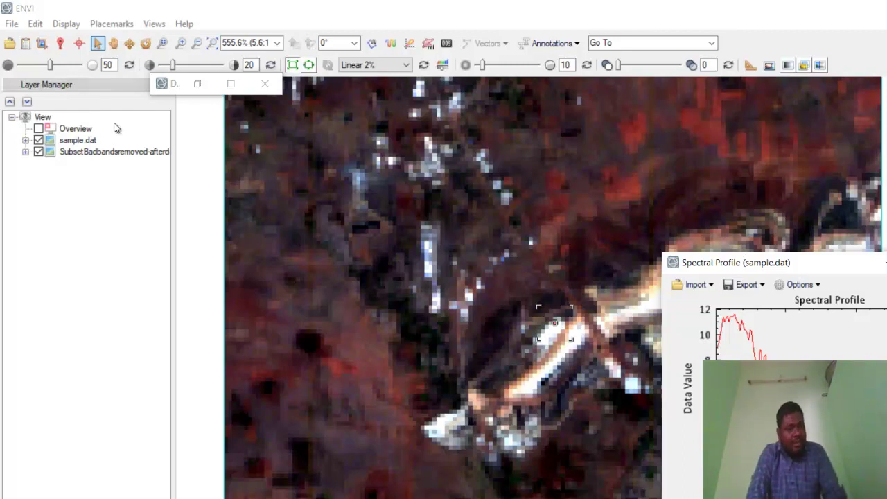
pyautogui.click(110, 152)
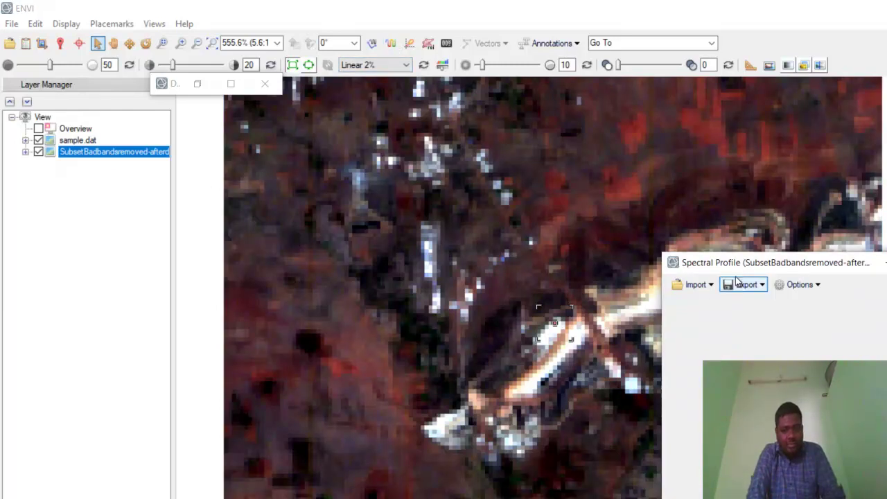
# Restore the afterdestripe profile window and move it beside the sample.dat radiance profile.
pyautogui.doubleClick(757, 267)
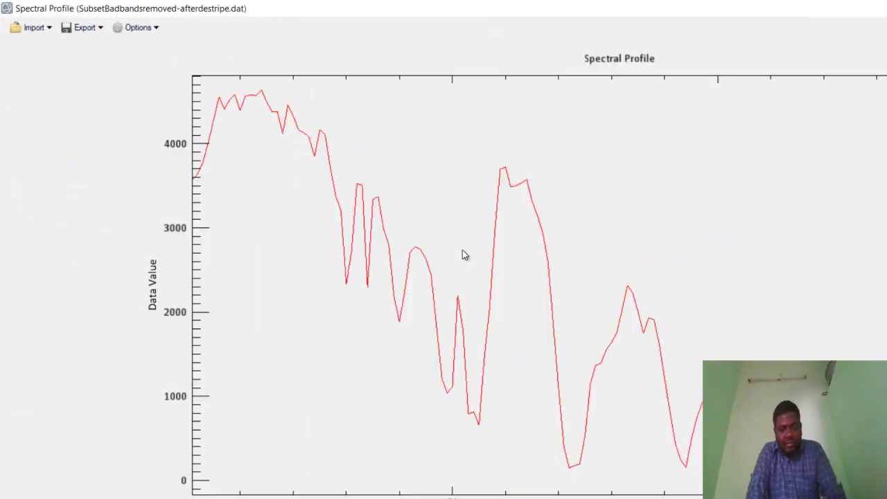
pyautogui.doubleClick(807, 7)
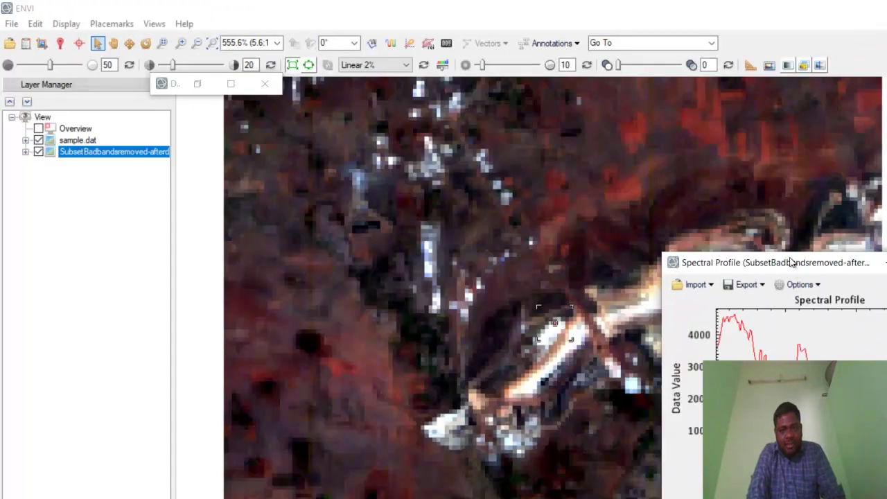
pyautogui.moveTo(792, 269); pyautogui.dragTo(441, 287)
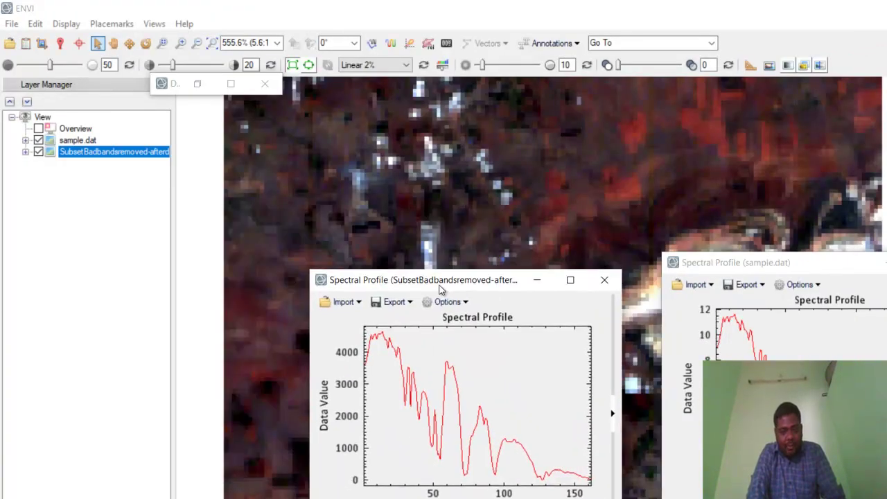